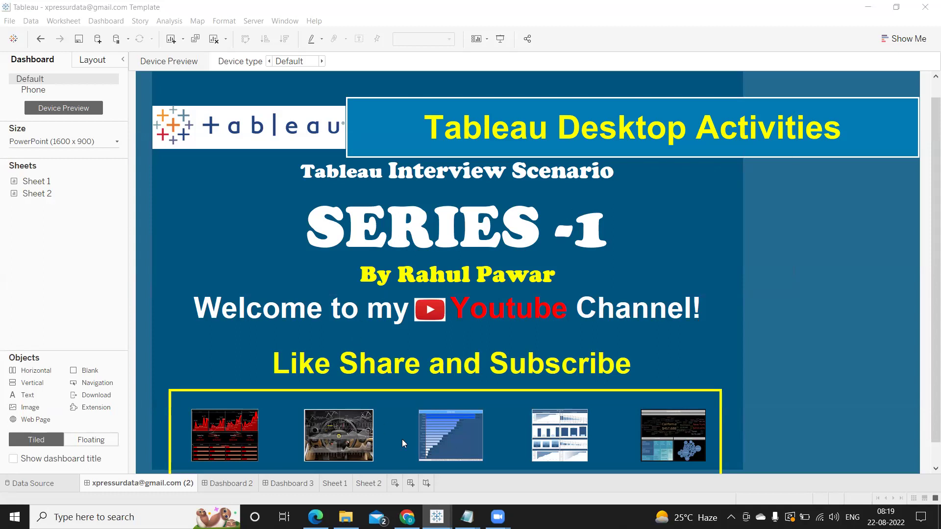
- Review the Leading Zeros notes, highlighting example employee IDs such as 10 and 101
{"action": "mouse_move", "coordinate": [467, 517]}
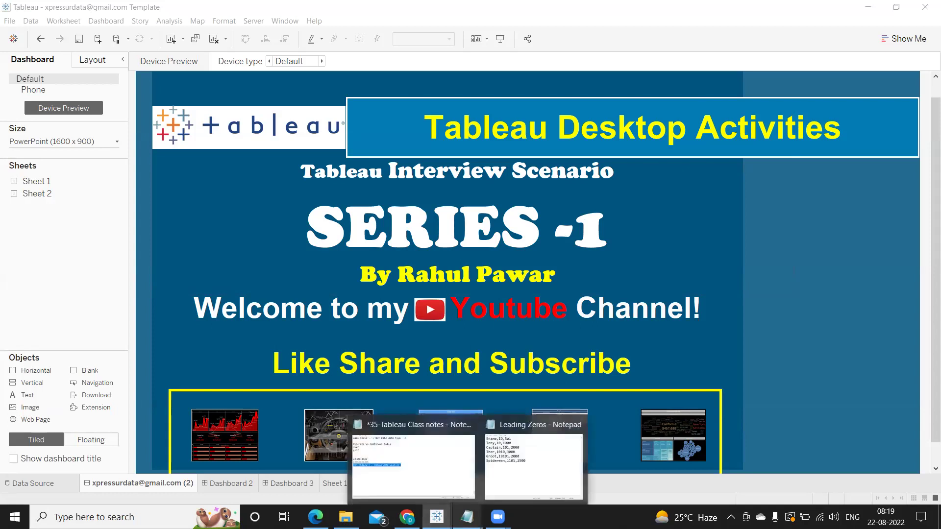
{"action": "left_click", "coordinate": [508, 459]}
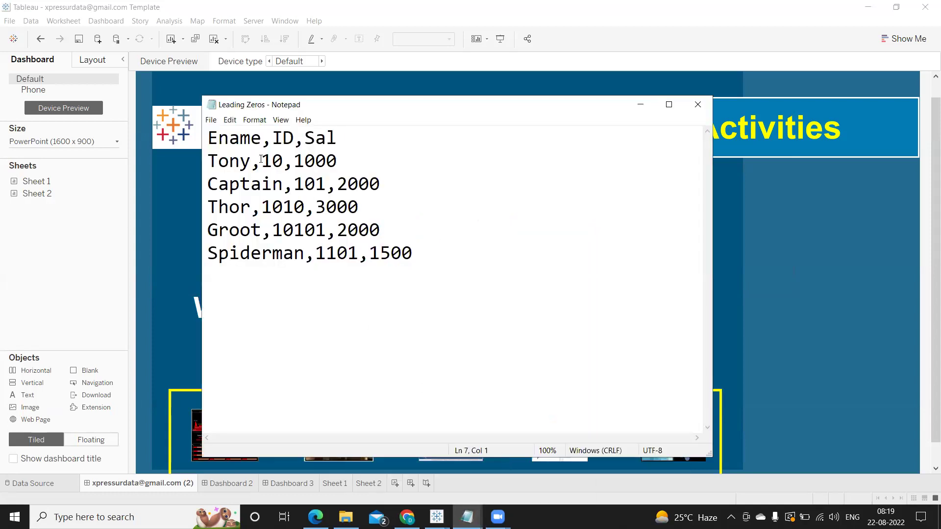
{"action": "left_click_drag", "start_coordinate": [261, 161], "coordinate": [283, 161]}
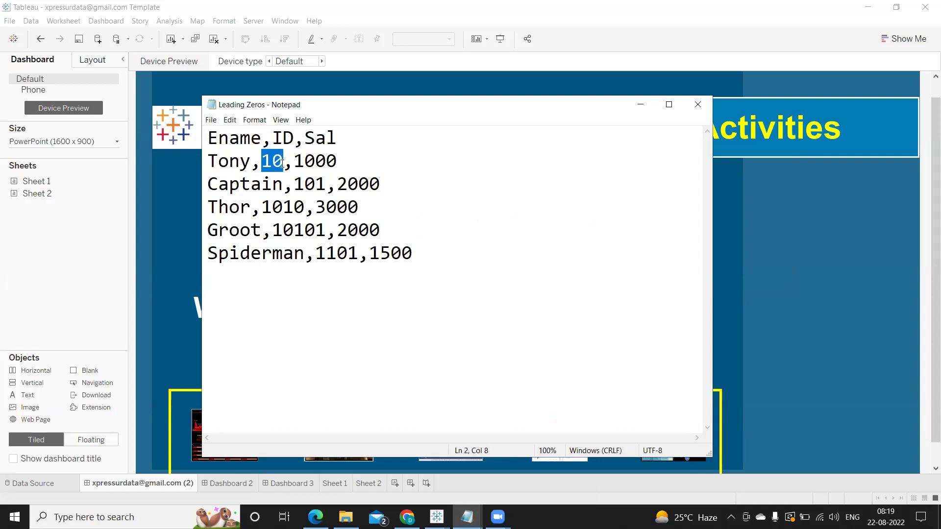
{"action": "left_click", "coordinate": [272, 166]}
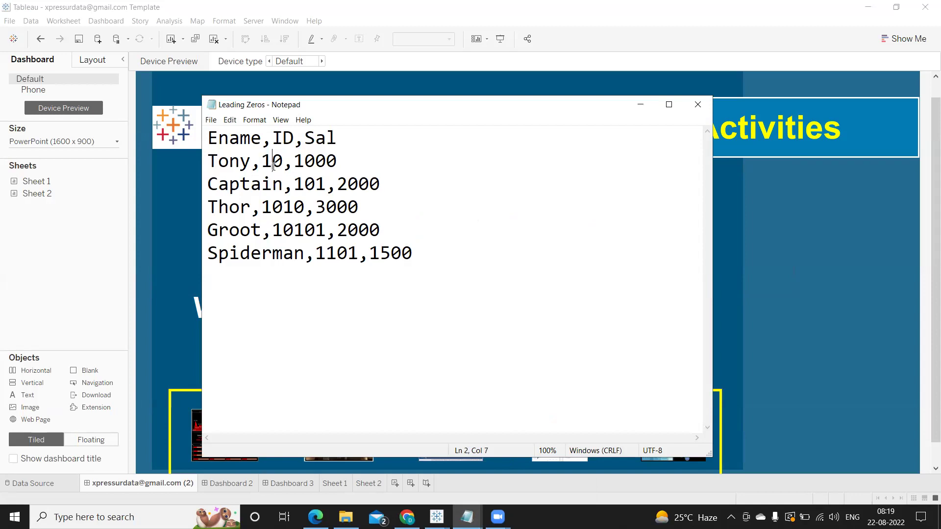
{"action": "left_click_drag", "start_coordinate": [294, 183], "coordinate": [326, 183]}
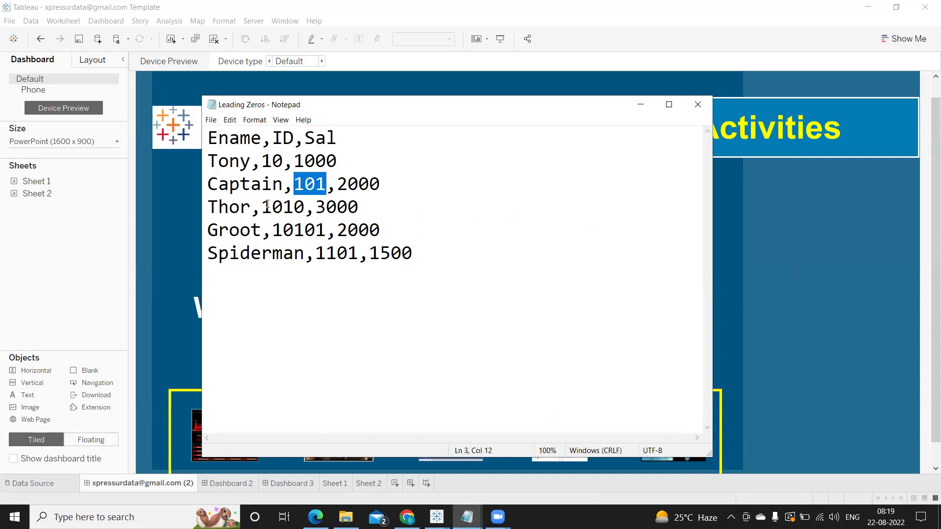
{"action": "left_click_drag", "start_coordinate": [273, 206], "coordinate": [337, 231]}
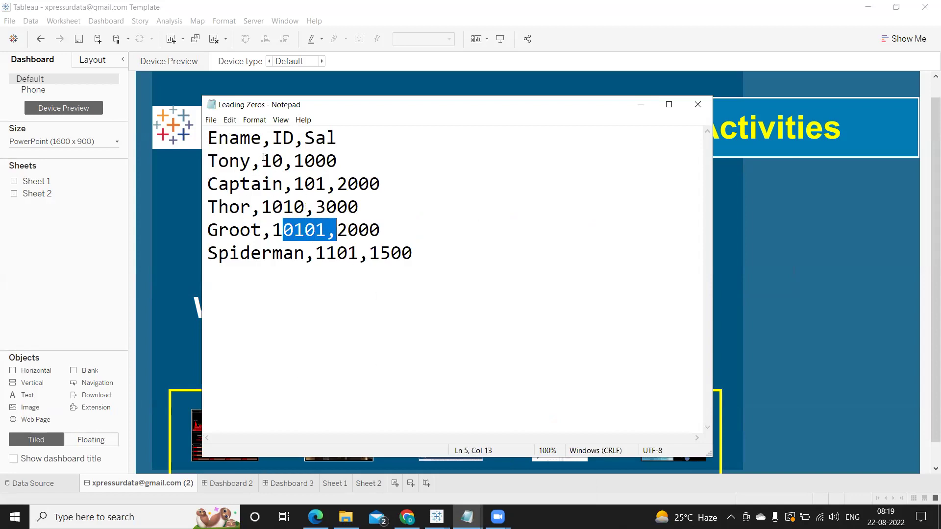
{"action": "left_click_drag", "start_coordinate": [261, 162], "coordinate": [355, 254]}
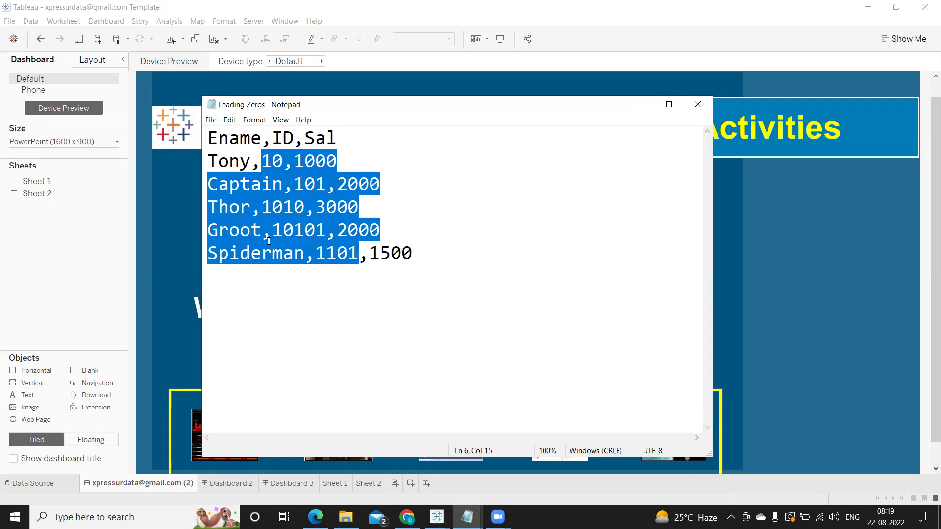
{"action": "left_click", "coordinate": [640, 104]}
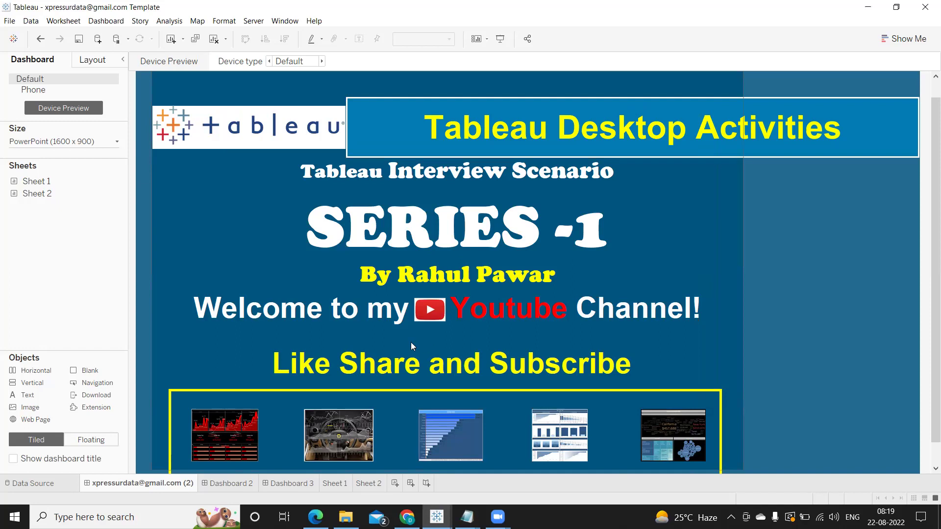
- On Sheet 2, put Ename and then ID on Rows and select the ID values
{"action": "left_click", "coordinate": [374, 487]}
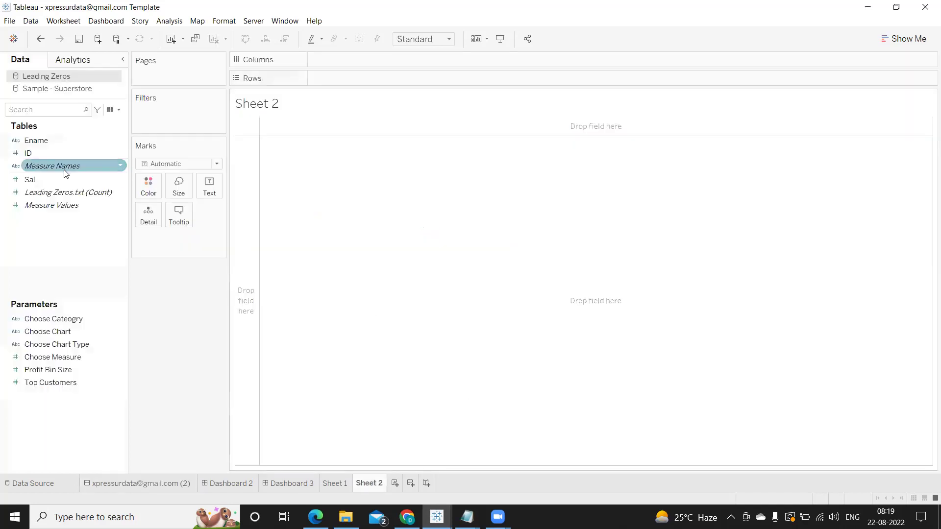
{"action": "left_click_drag", "start_coordinate": [42, 137], "coordinate": [349, 78]}
{"action": "left_click_drag", "start_coordinate": [28, 156], "coordinate": [419, 81]}
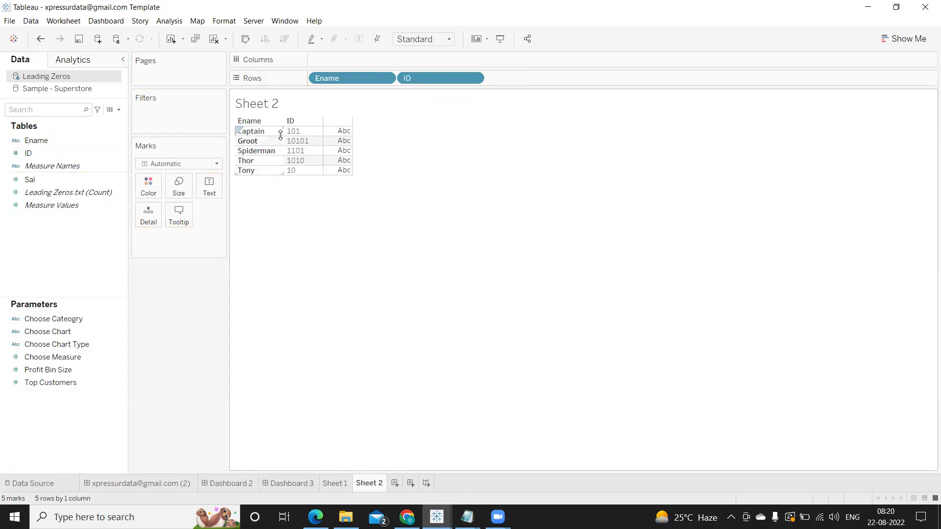
{"action": "left_click_drag", "start_coordinate": [288, 128], "coordinate": [295, 174]}
- Create a new calculated field named 'Leading Zero'
{"action": "left_click", "coordinate": [119, 110]}
{"action": "left_click", "coordinate": [107, 118]}
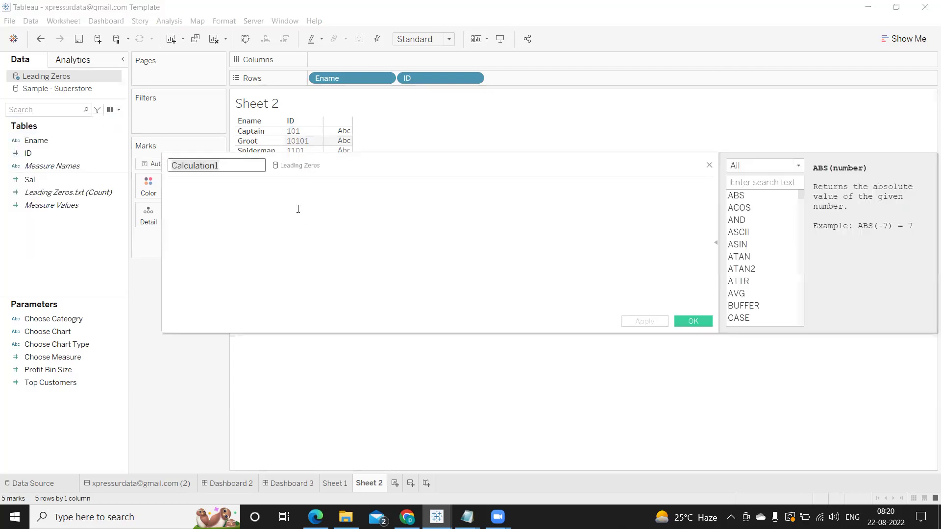
{"action": "type", "text": "Leading Zero"}
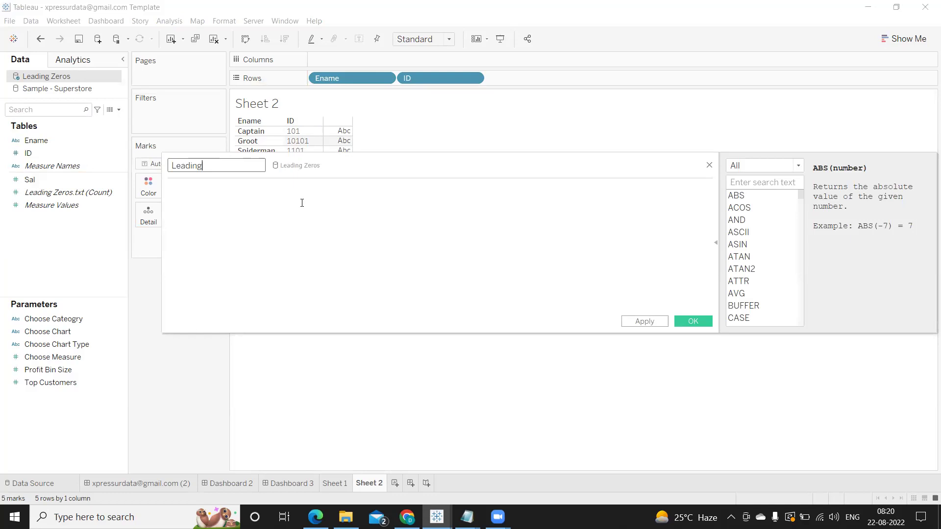
{"action": "left_click", "coordinate": [304, 204]}
{"action": "left_click_drag", "start_coordinate": [355, 168], "coordinate": [408, 202]}
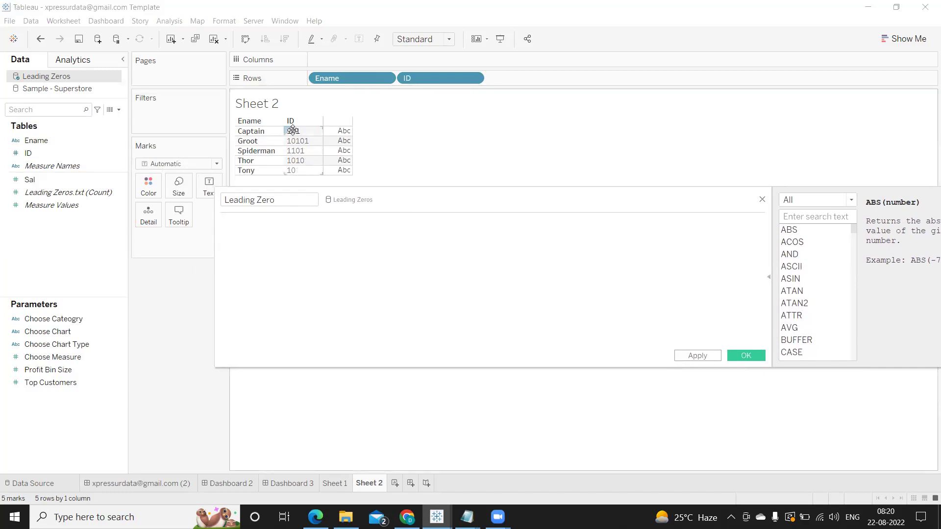
- Start the Leading Zero formula with '7-'
{"action": "left_click_drag", "start_coordinate": [292, 123], "coordinate": [276, 234]}
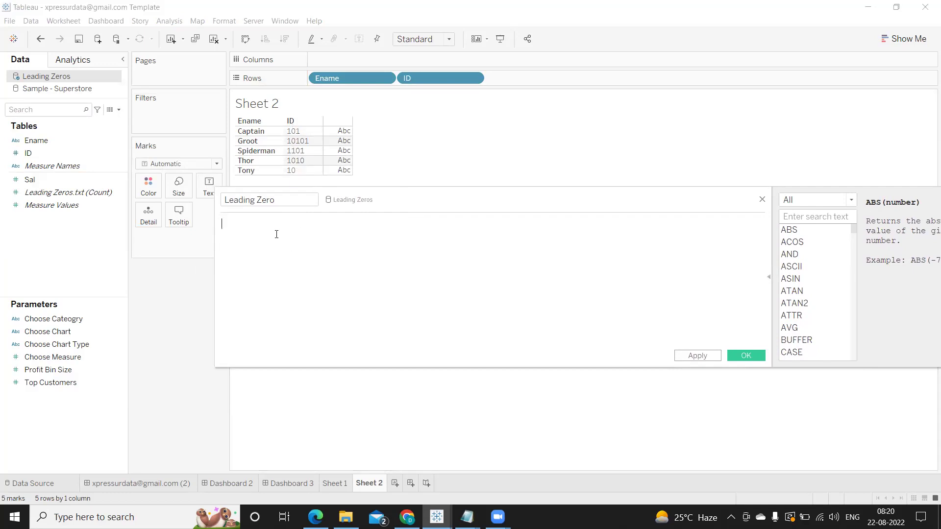
{"action": "type", "text": "7"}
{"action": "left_click_drag", "start_coordinate": [250, 225], "coordinate": [212, 225]}
{"action": "left_click", "coordinate": [274, 227]}
{"action": "type", "text": "-"}
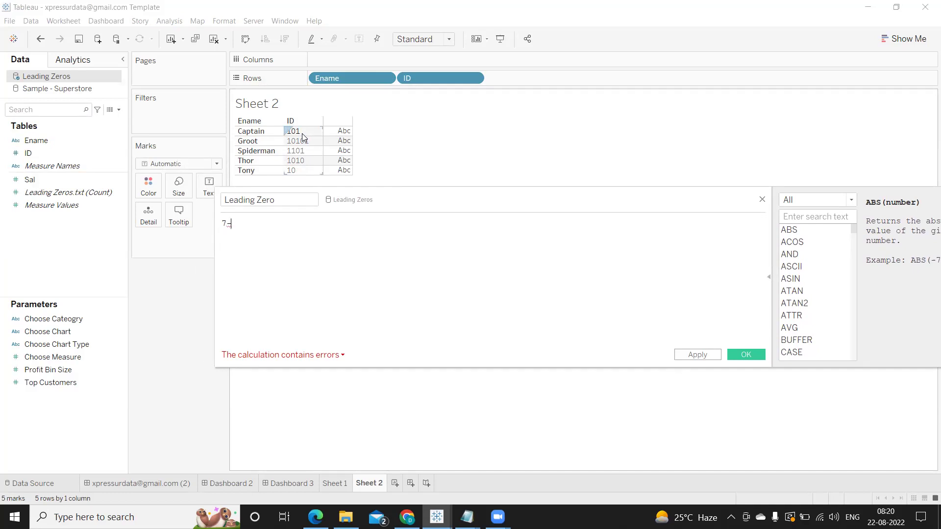
{"action": "double_click", "coordinate": [226, 223]}
{"action": "left_click", "coordinate": [242, 235]}
{"action": "left_click_drag", "start_coordinate": [234, 224], "coordinate": [220, 222]}
{"action": "left_click", "coordinate": [240, 223]}
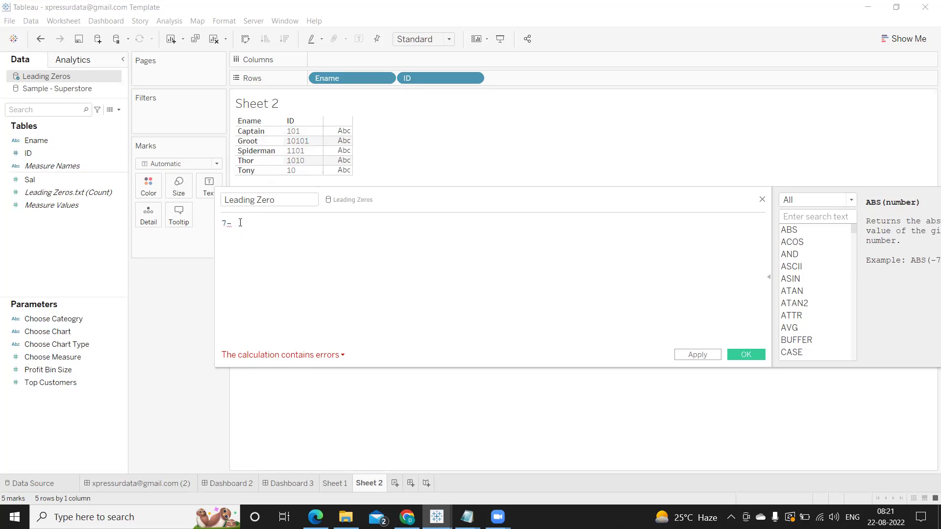
- Complete the formula as 7- len(STR([ID])), apply it, and add Leading Zero to Rows after ID
{"action": "type", "text": "len"}
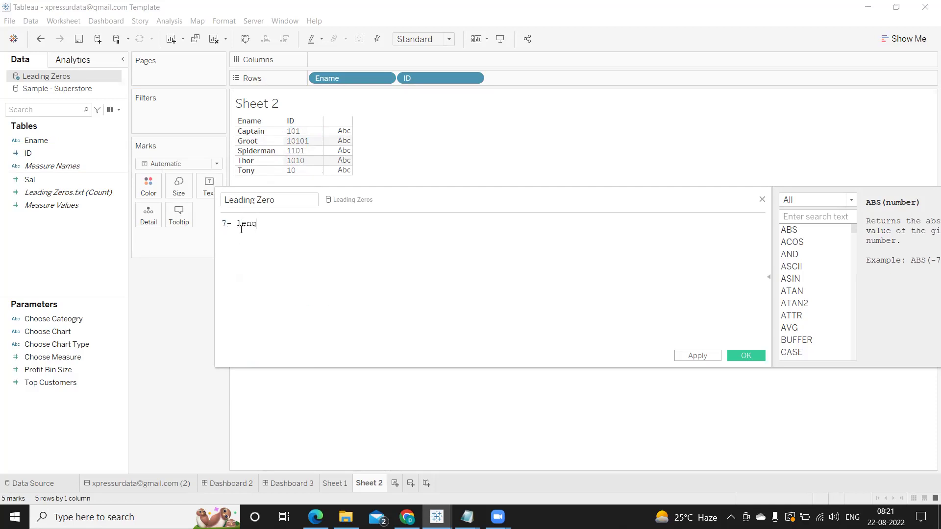
{"action": "type", "text": "(id"}
{"action": "key", "text": "Return"}
{"action": "type", "text": ")"}
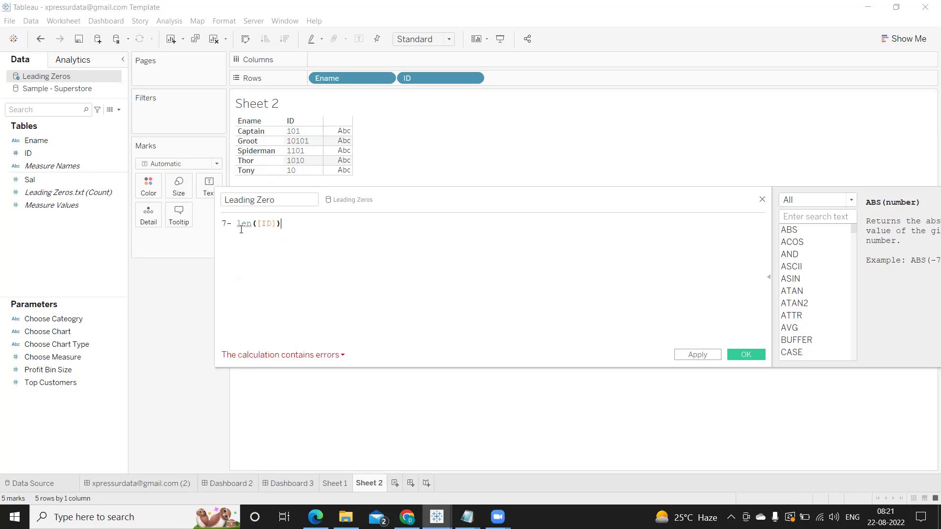
{"action": "left_click", "coordinate": [276, 356]}
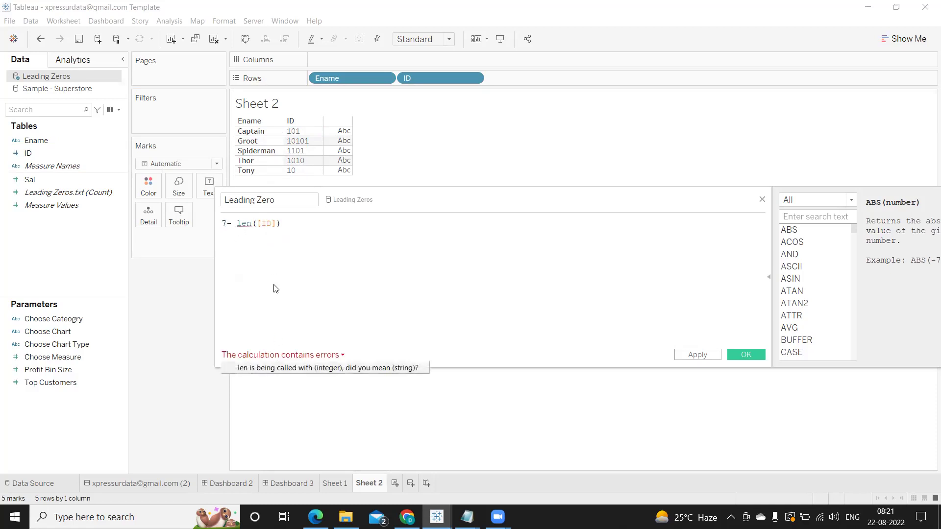
{"action": "left_click", "coordinate": [289, 224]}
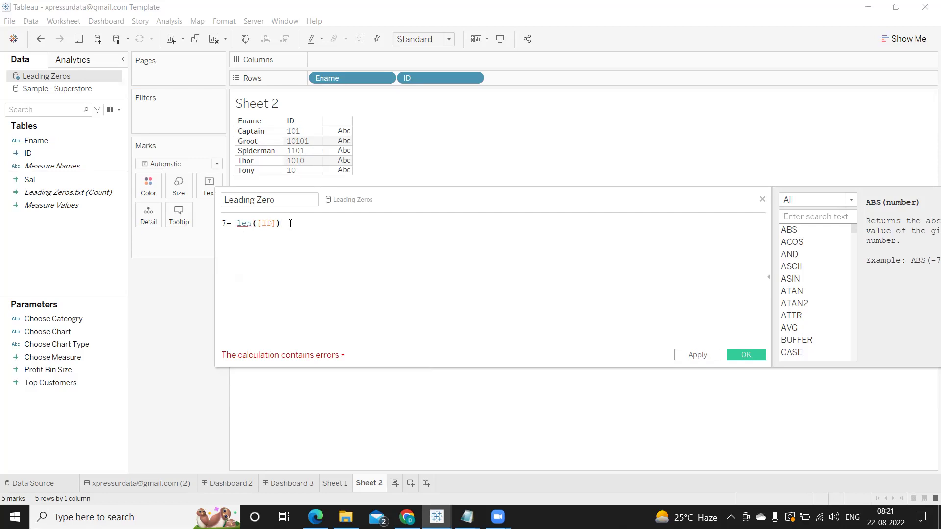
{"action": "key", "text": "BackSpace"}
{"action": "key", "text": "BackSpace"}
{"action": "key", "text": "BackSpace"}
{"action": "key", "text": "BackSpace"}
{"action": "key", "text": "BackSpace"}
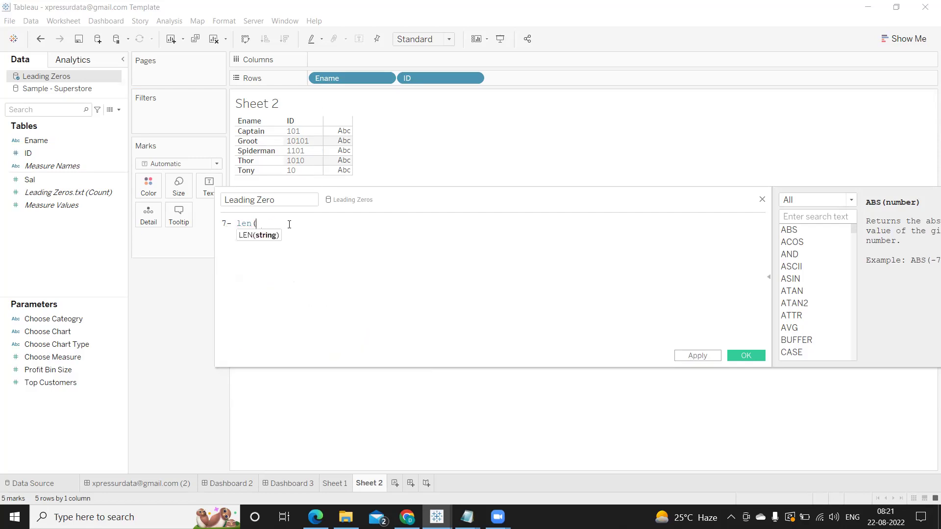
{"action": "type", "text": "STR"}
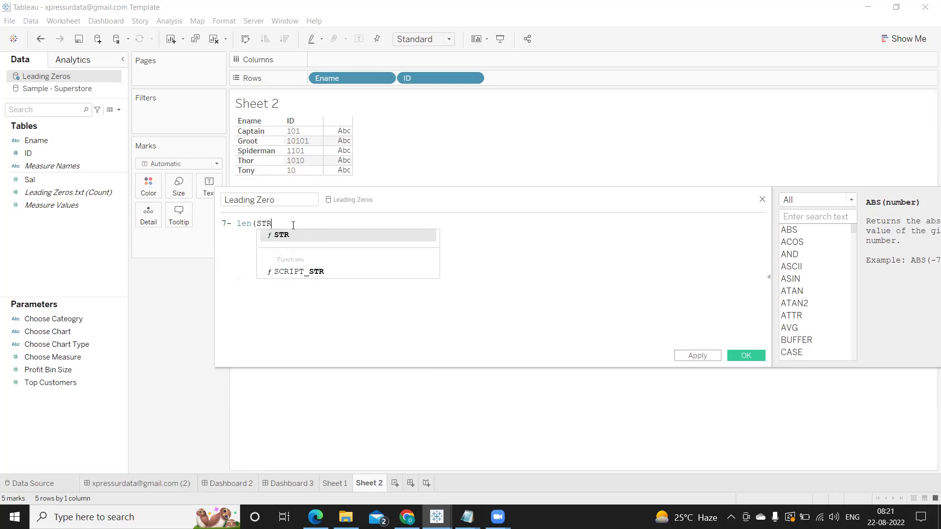
{"action": "type", "text": "([ID]"}
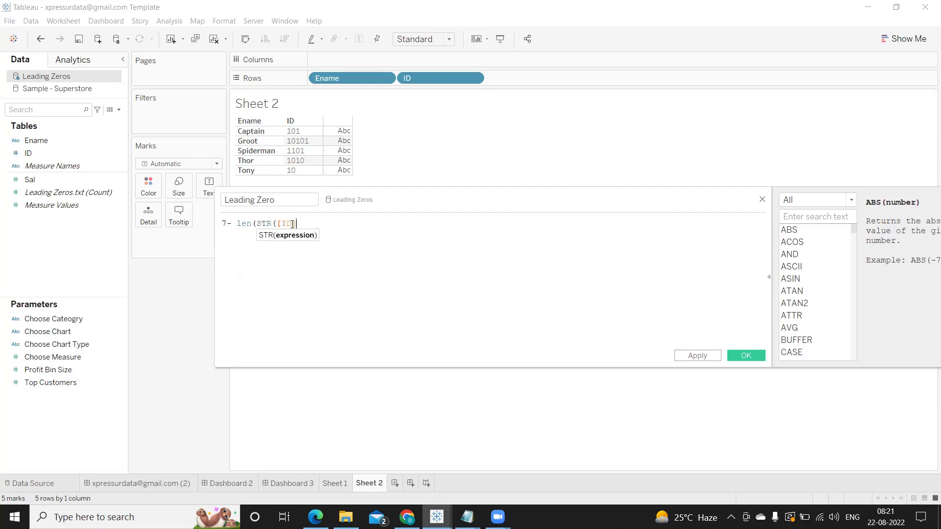
{"action": "type", "text": "))"}
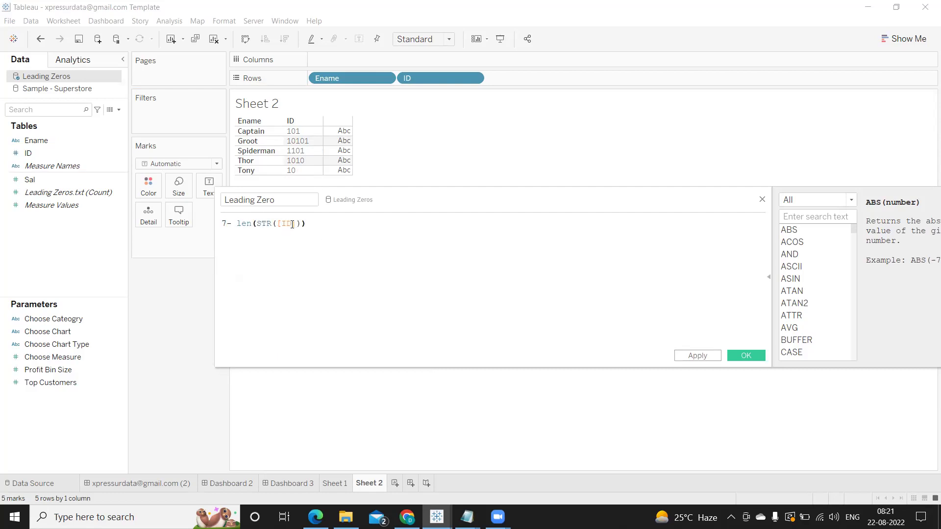
{"action": "left_click", "coordinate": [692, 356]}
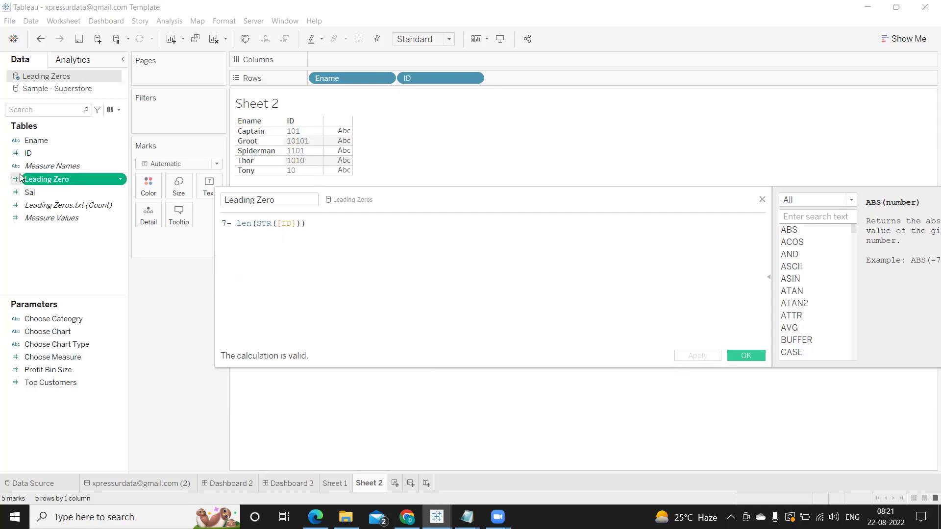
{"action": "left_click_drag", "start_coordinate": [46, 180], "coordinate": [520, 80]}
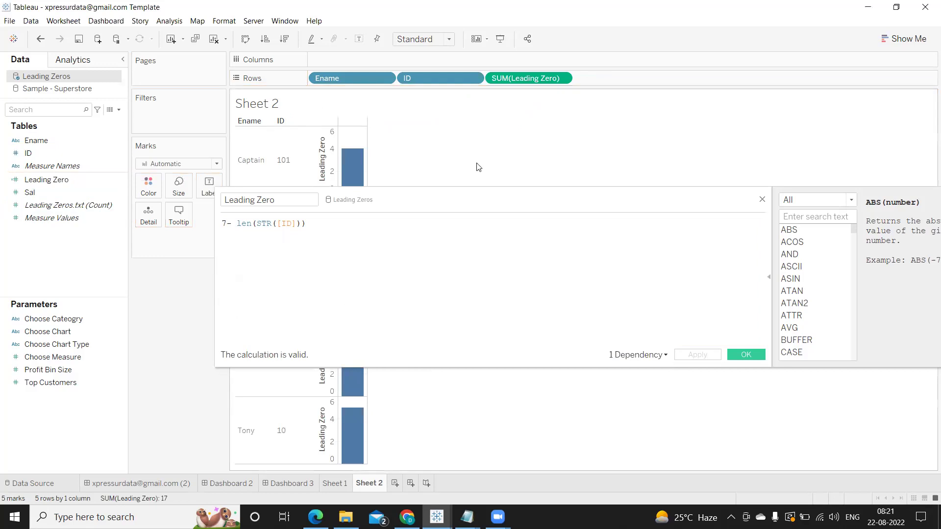
{"action": "left_click", "coordinate": [563, 79]}
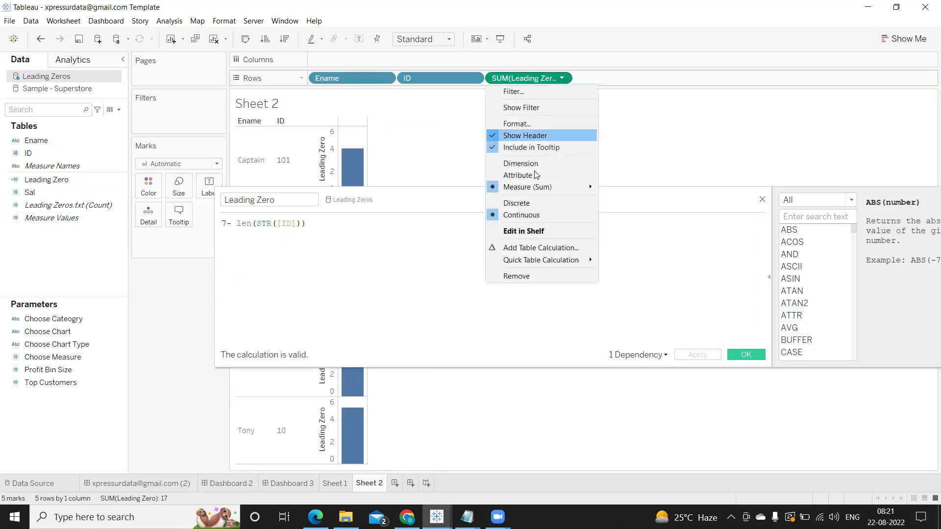
- Make Leading Zero a discrete dimension so the table shows counts 4, 2, 3, 3, 5
{"action": "left_click", "coordinate": [535, 163]}
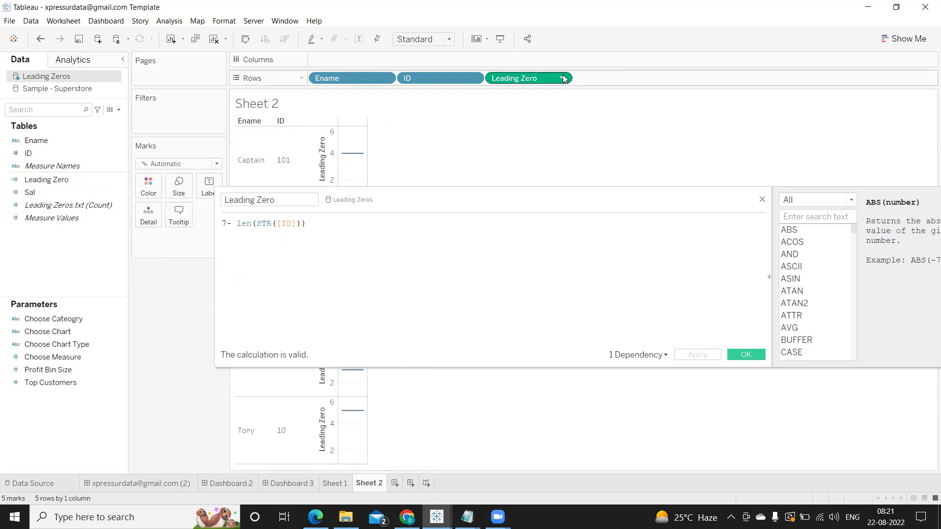
{"action": "left_click", "coordinate": [562, 78]}
{"action": "left_click", "coordinate": [519, 201]}
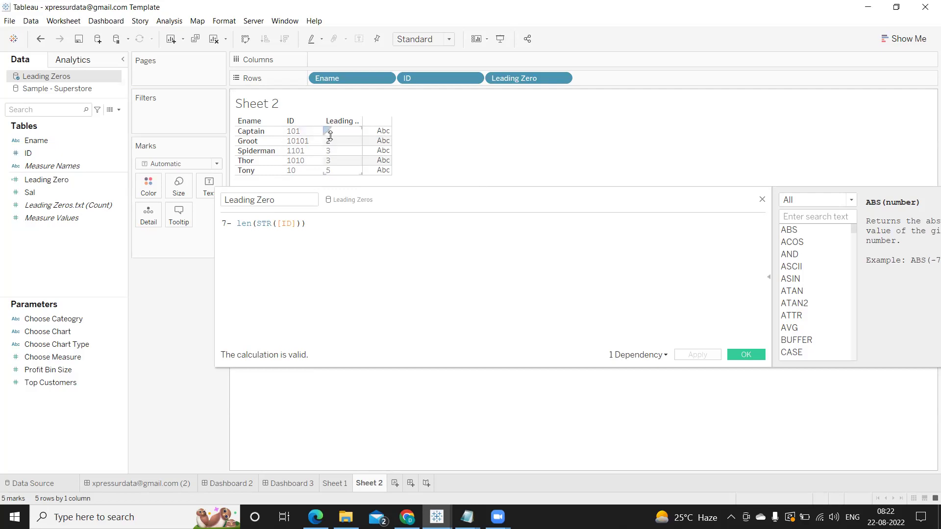
- Rewrite the formula as LEFT('0000000',7- len(STR([ID])))
{"action": "left_click", "coordinate": [224, 225]}
{"action": "key", "text": "Return"}
{"action": "key", "text": "Return"}
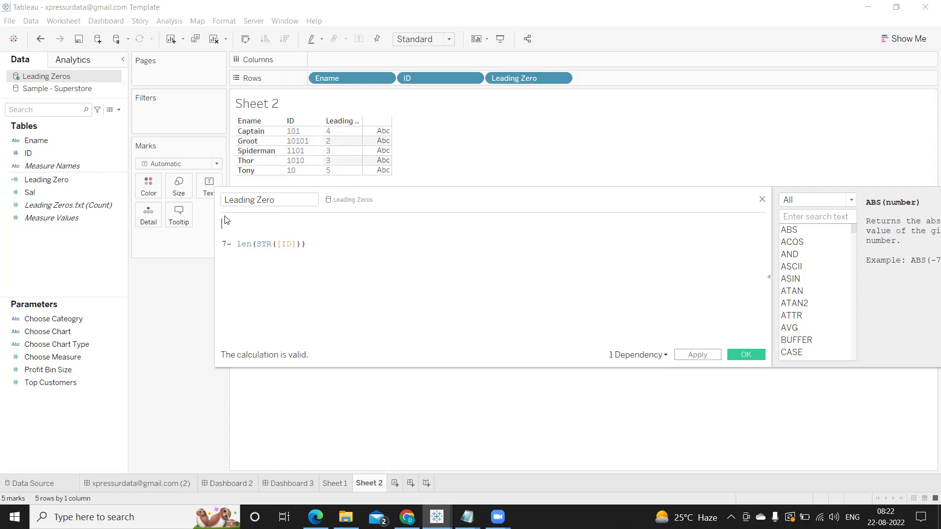
{"action": "type", "text": "lef"}
{"action": "key", "text": "Return"}
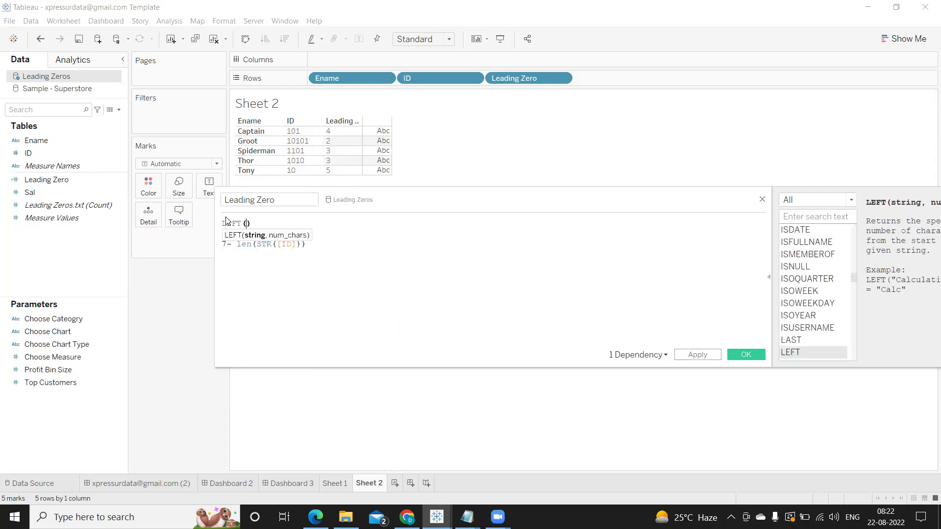
{"action": "type", "text": "'"}
{"action": "type", "text": "0000"}
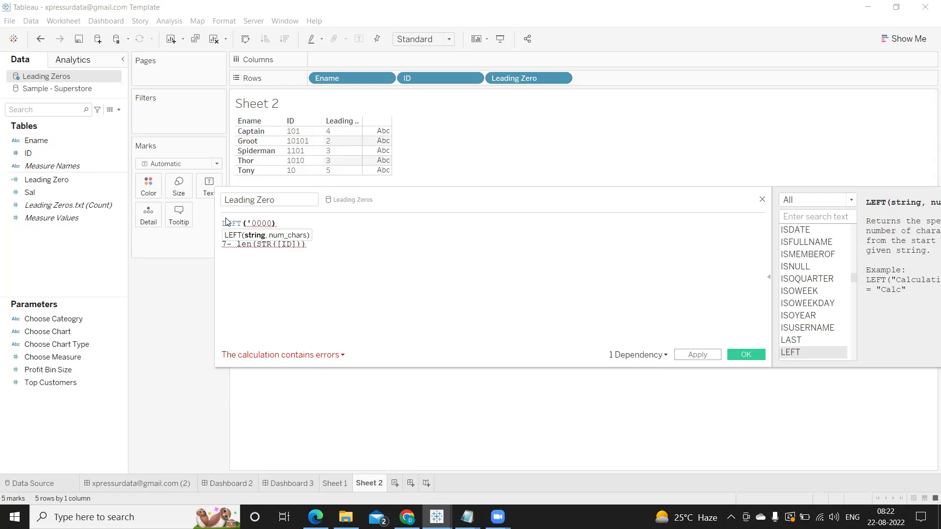
{"action": "type", "text": "000"}
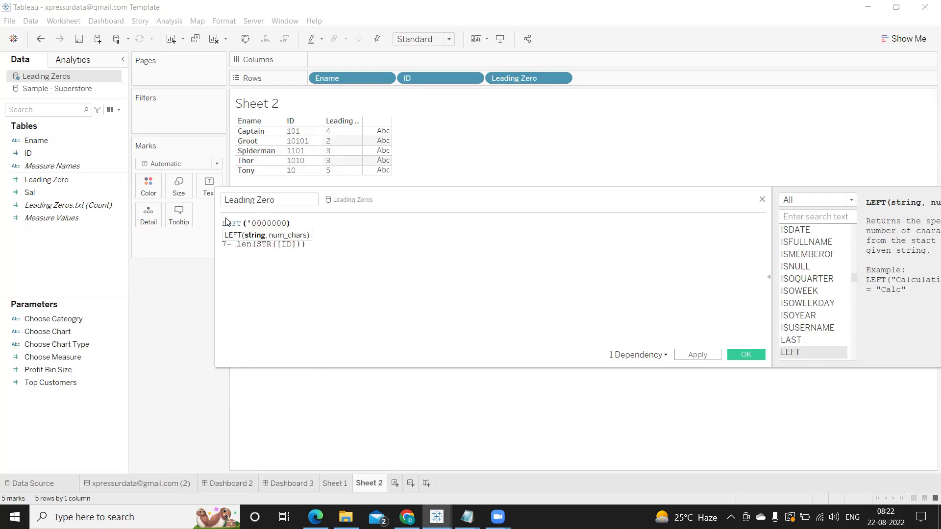
{"action": "type", "text": "',"}
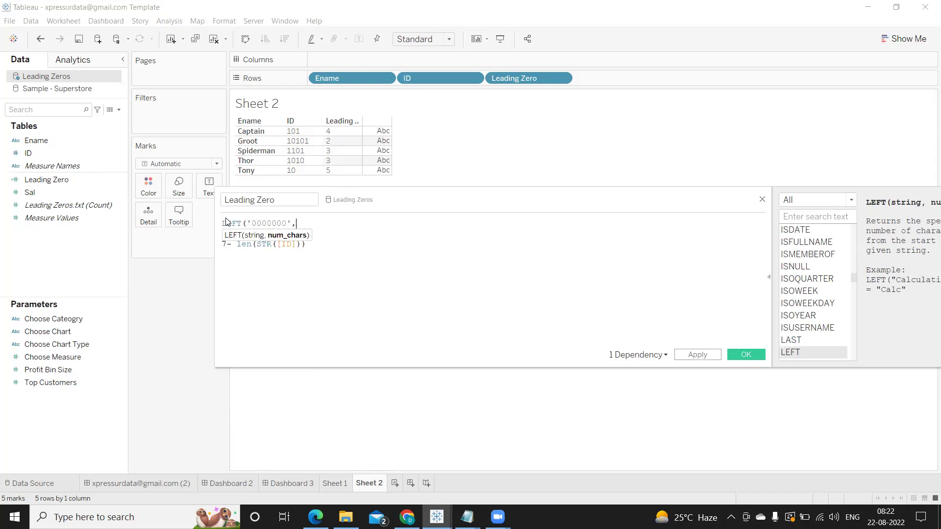
{"action": "key", "text": "ctrl+shift+End"}
{"action": "key", "text": "Delete"}
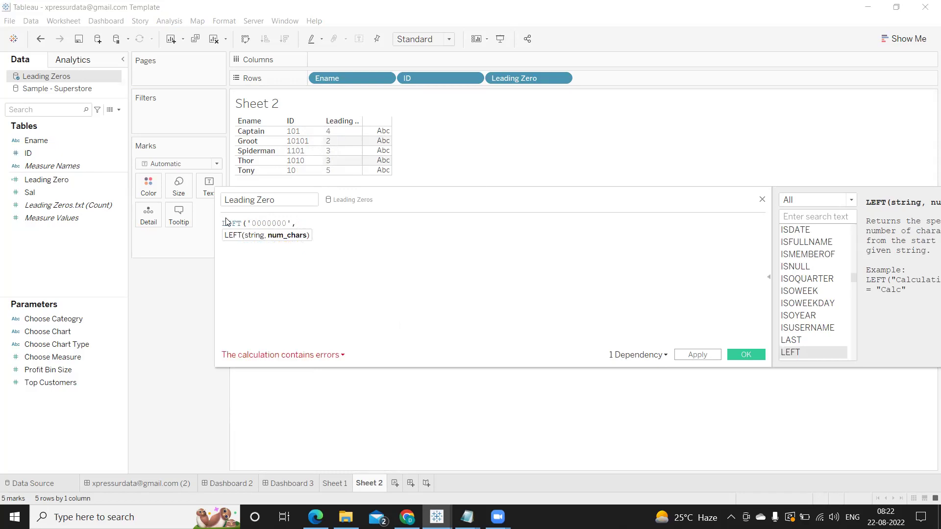
{"action": "type", "text": "7- len(STR([ID]))"}
{"action": "type", "text": ")"}
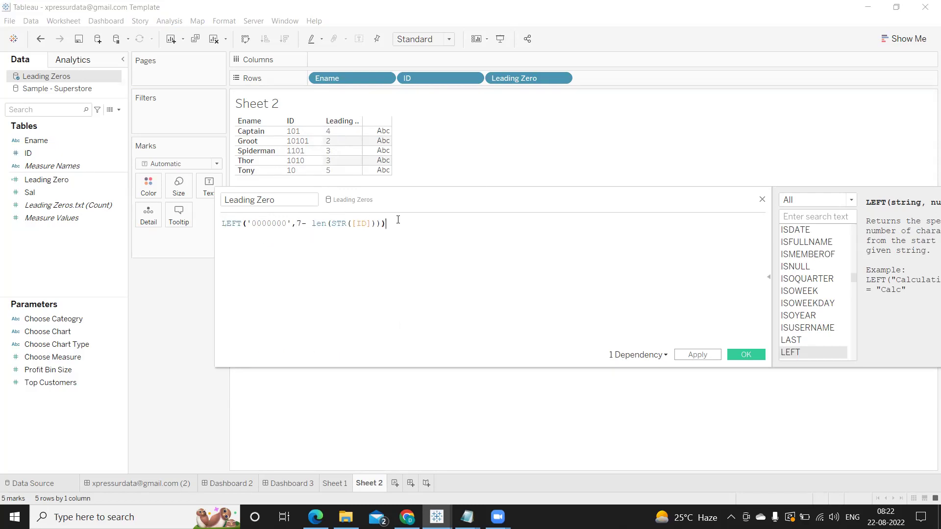
- Check the zero string and count argument against Captain's value in the table
{"action": "left_click", "coordinate": [296, 224]}
{"action": "left_click_drag", "start_coordinate": [296, 224], "coordinate": [302, 224]}
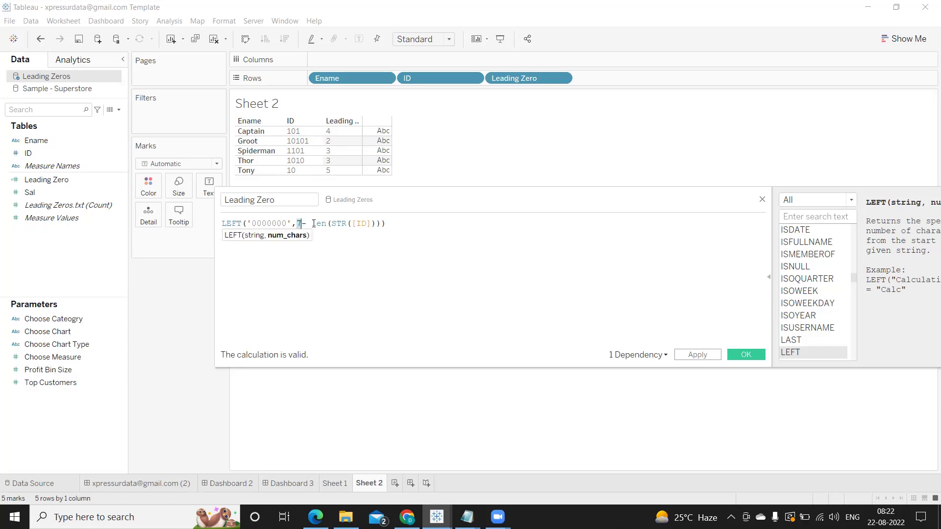
{"action": "left_click", "coordinate": [298, 224]}
{"action": "left_click_drag", "start_coordinate": [297, 224], "coordinate": [370, 225]}
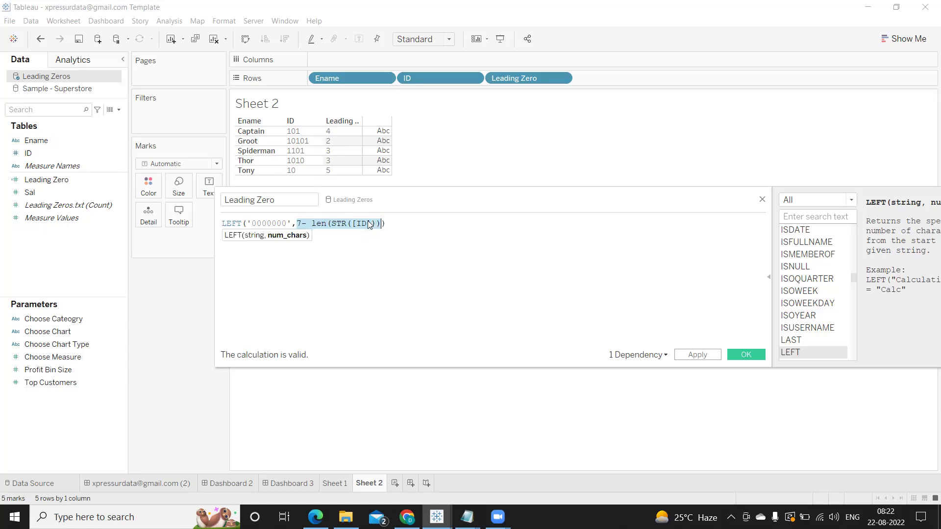
{"action": "left_click", "coordinate": [329, 132]}
{"action": "left_click", "coordinate": [329, 132]}
{"action": "double_click", "coordinate": [277, 224]}
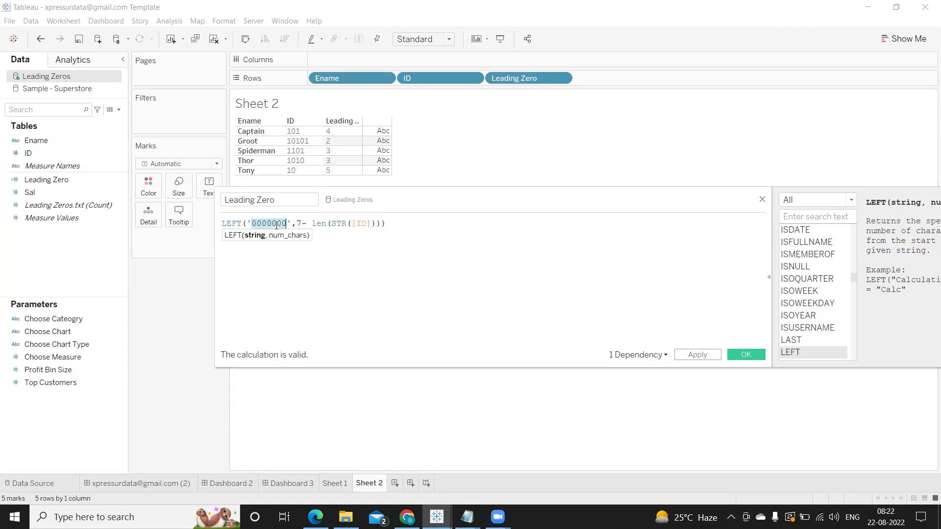
{"action": "left_click", "coordinate": [329, 135]}
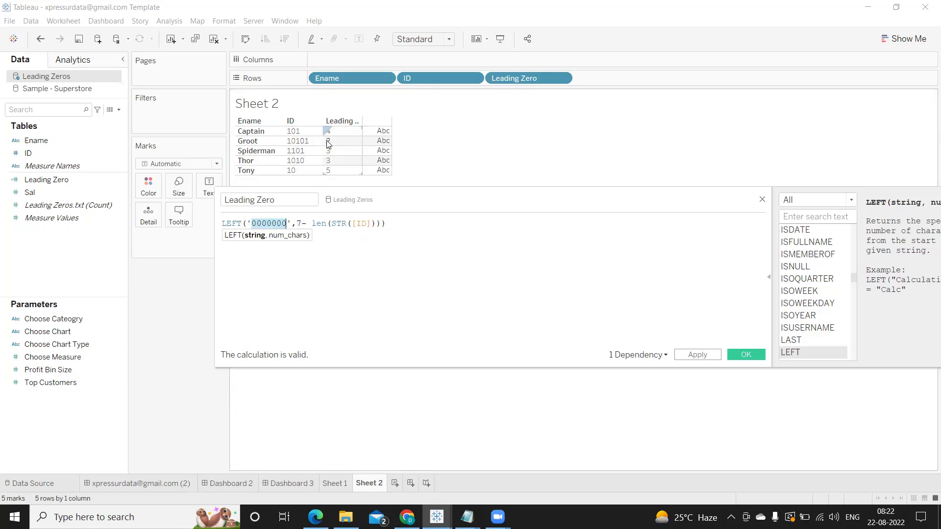
{"action": "left_click", "coordinate": [401, 221]}
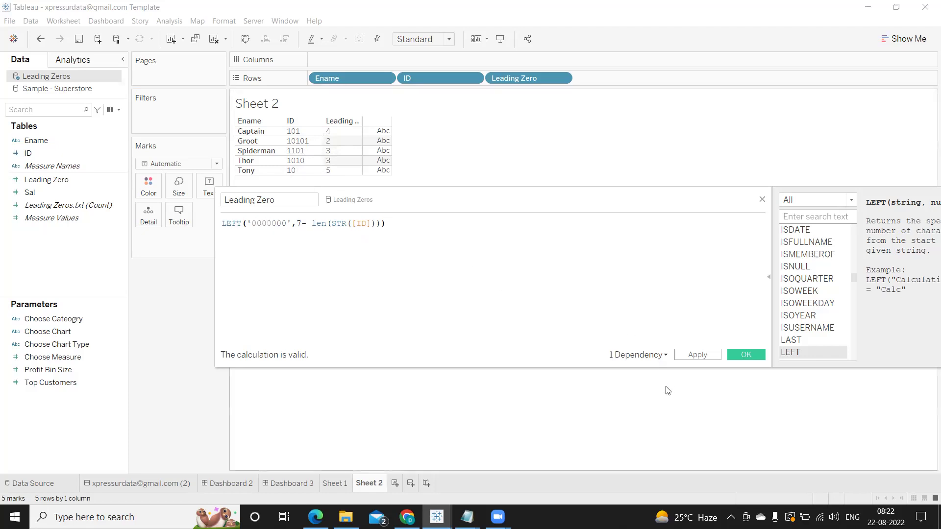
- Append +STR(ID) to the formula so the table shows padded IDs like 0000101
{"action": "left_click", "coordinate": [697, 359]}
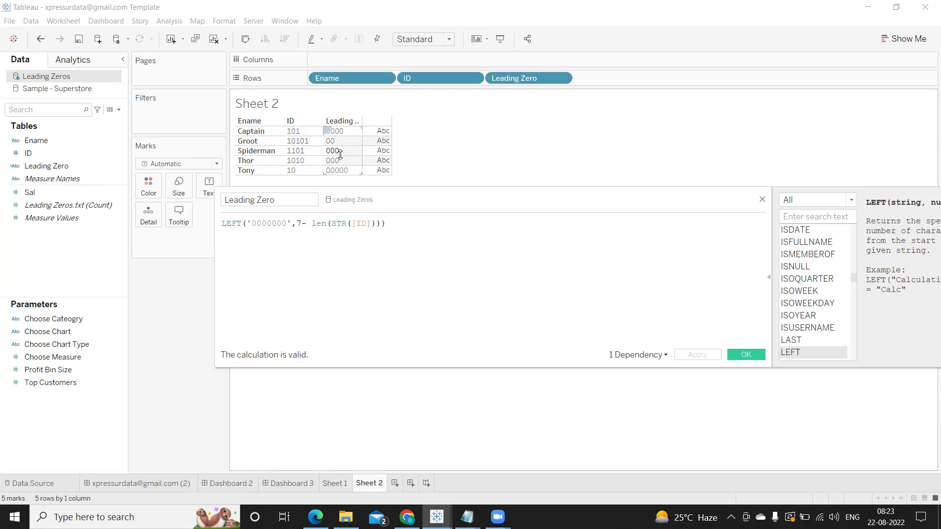
{"action": "left_click", "coordinate": [415, 222]}
{"action": "key", "text": "Return"}
{"action": "type", "text": "+"}
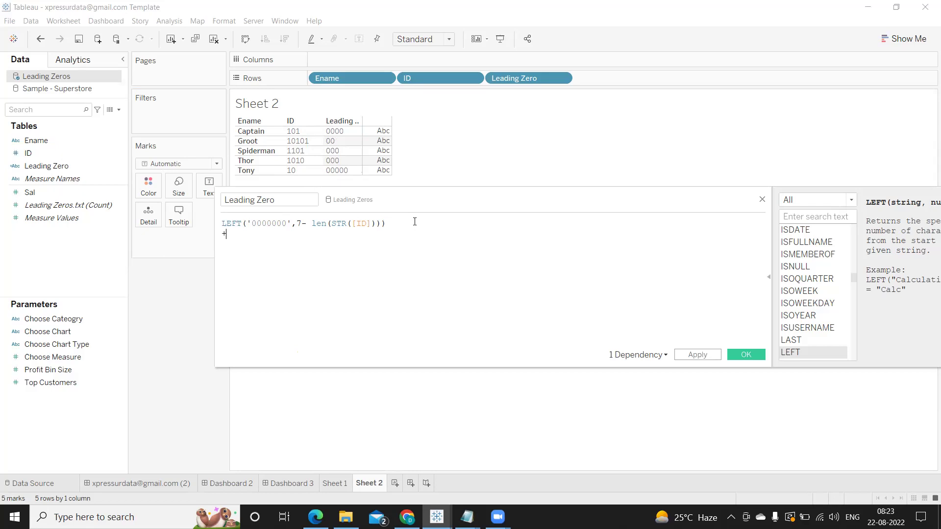
{"action": "type", "text": "STR"}
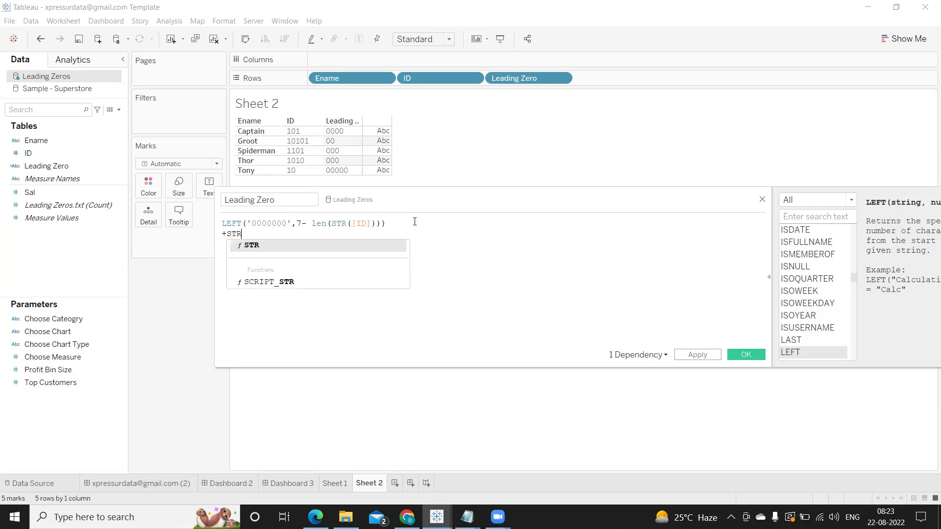
{"action": "type", "text": "(ID)"}
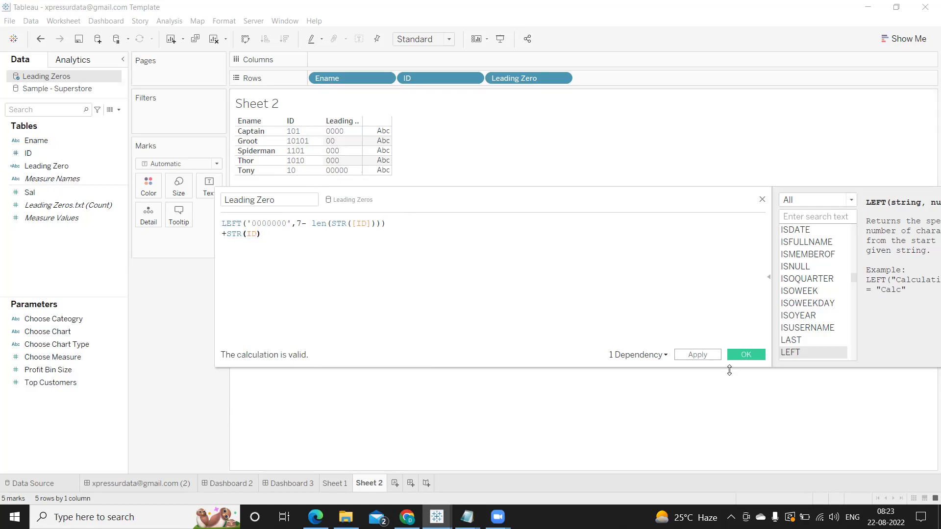
{"action": "left_click", "coordinate": [707, 356]}
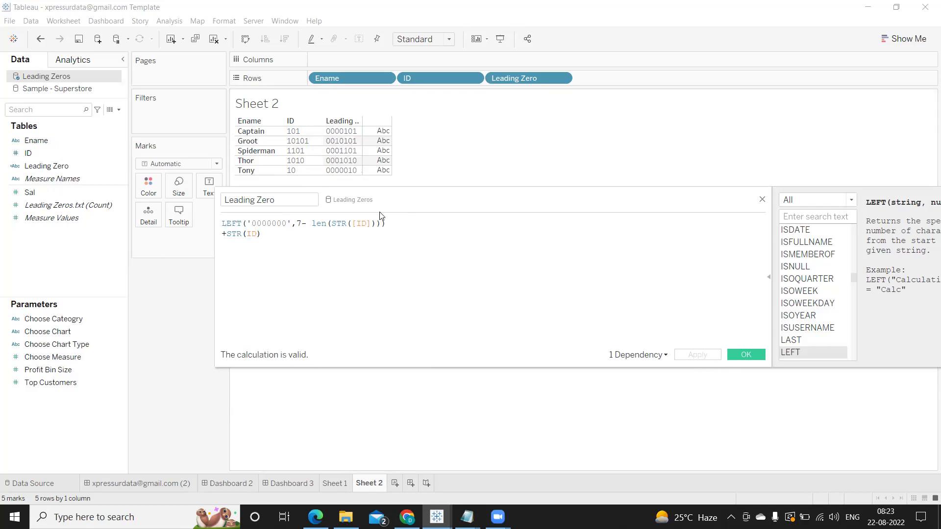
{"action": "left_click_drag", "start_coordinate": [424, 194], "coordinate": [455, 243]}
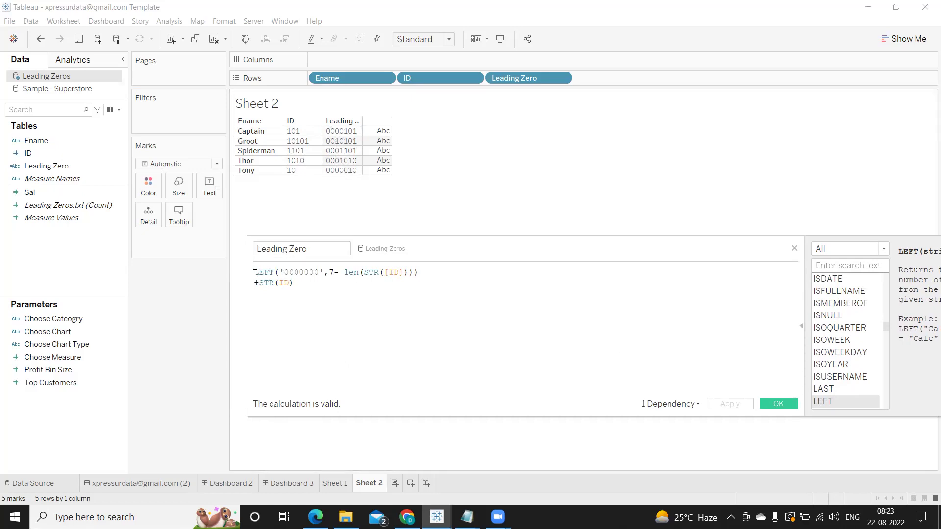
- Wrap the formula in LEN( ) to confirm every padded ID is 7 characters
{"action": "key", "text": "Return"}
{"action": "type", "text": "L"}
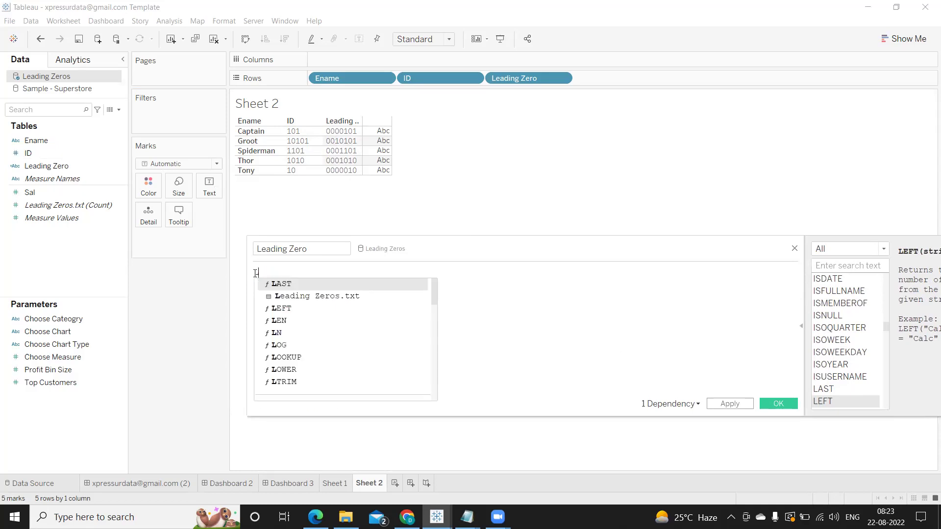
{"action": "type", "text": "EN("}
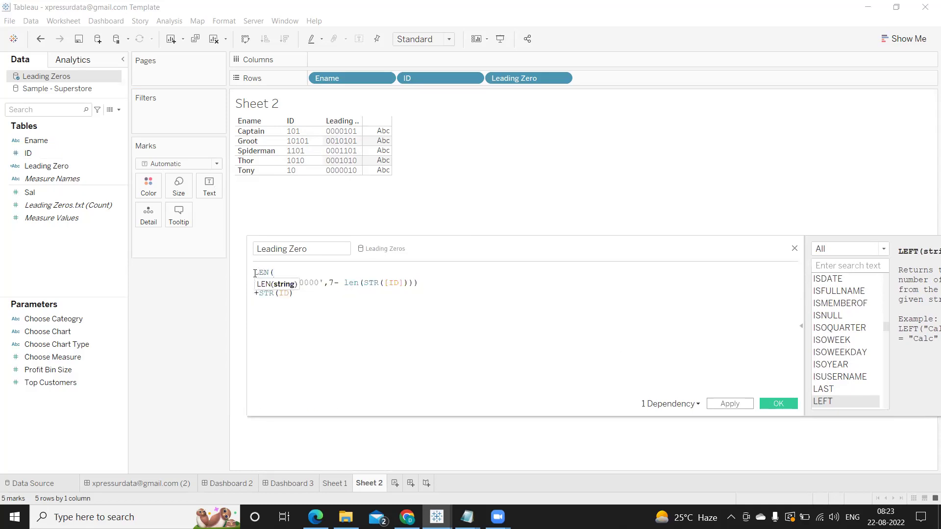
{"action": "left_click", "coordinate": [302, 293]}
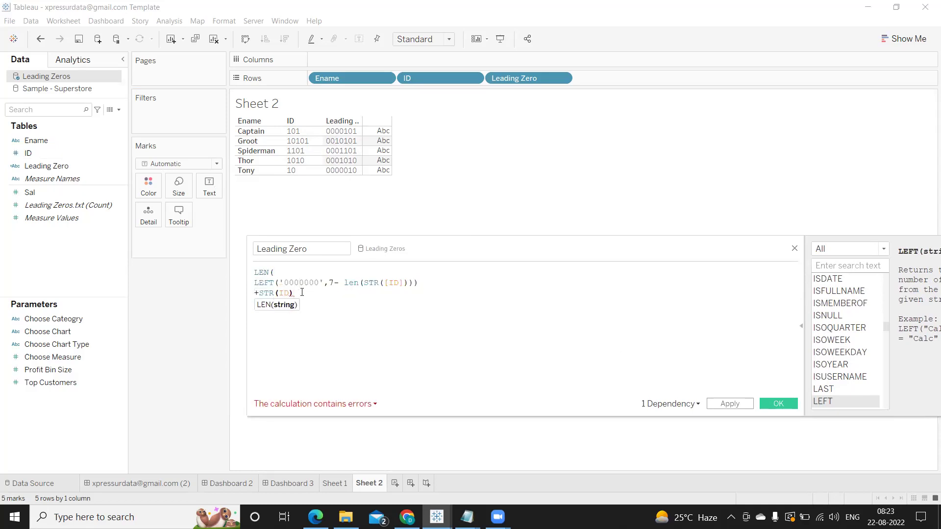
{"action": "type", "text": ")"}
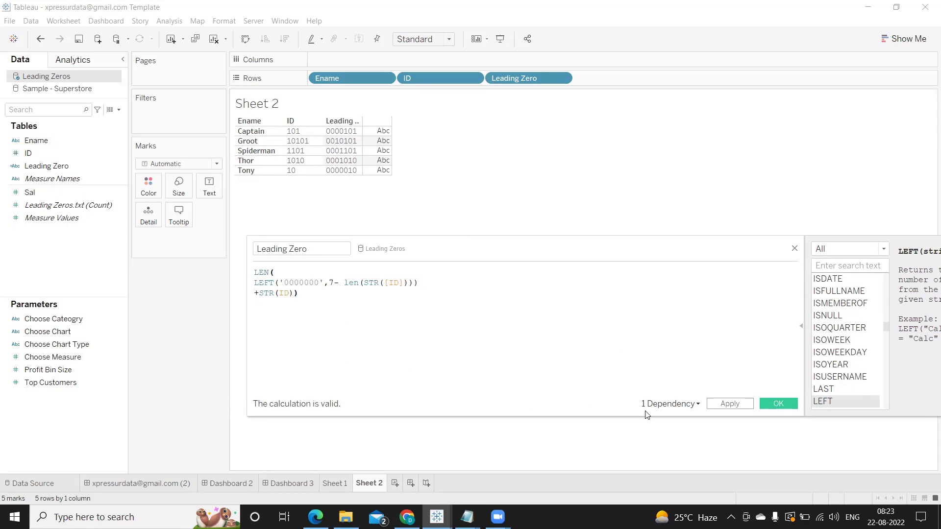
{"action": "left_click", "coordinate": [740, 404]}
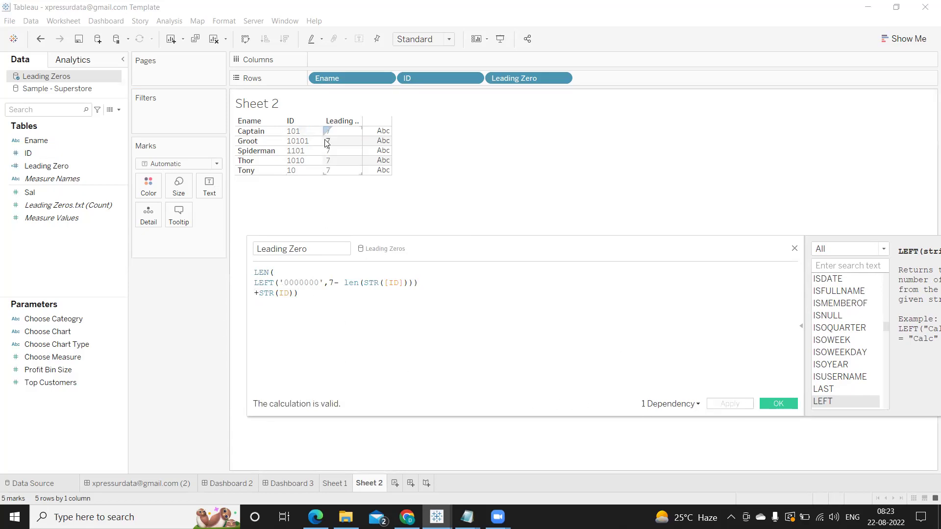
- Remove the LEN( wrapper and its closing parenthesis to restore the padding formula
{"action": "left_click_drag", "start_coordinate": [276, 272], "coordinate": [234, 273]}
{"action": "key", "text": "BackSpace"}
{"action": "left_click", "coordinate": [304, 294]}
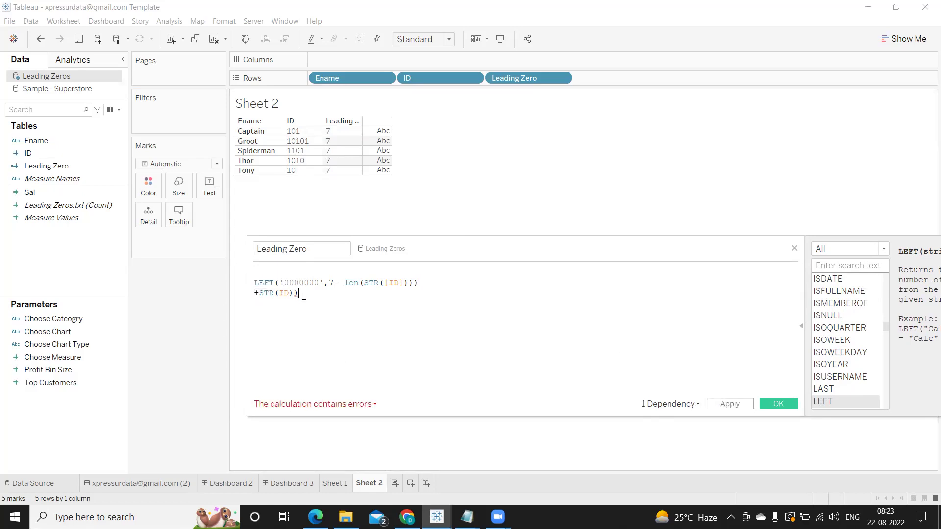
{"action": "key", "text": "BackSpace"}
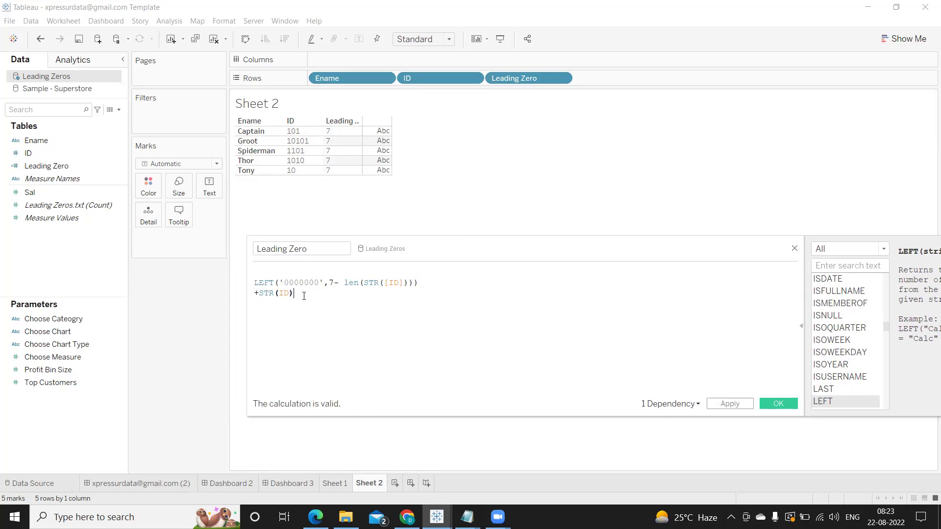